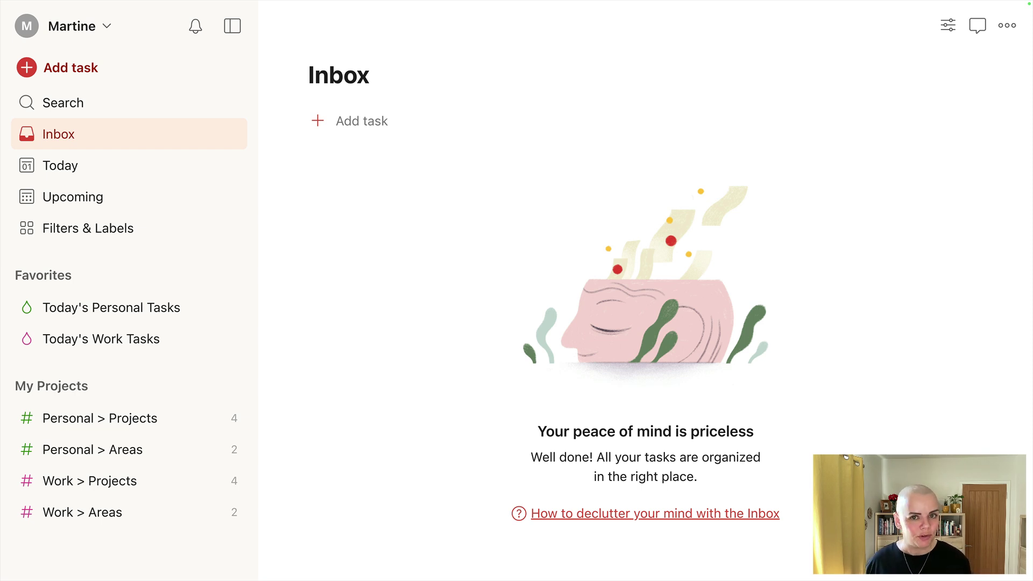
# - Switch from the empty Inbox to the Today view, which has no tasks due
pyautogui.click(127, 170)
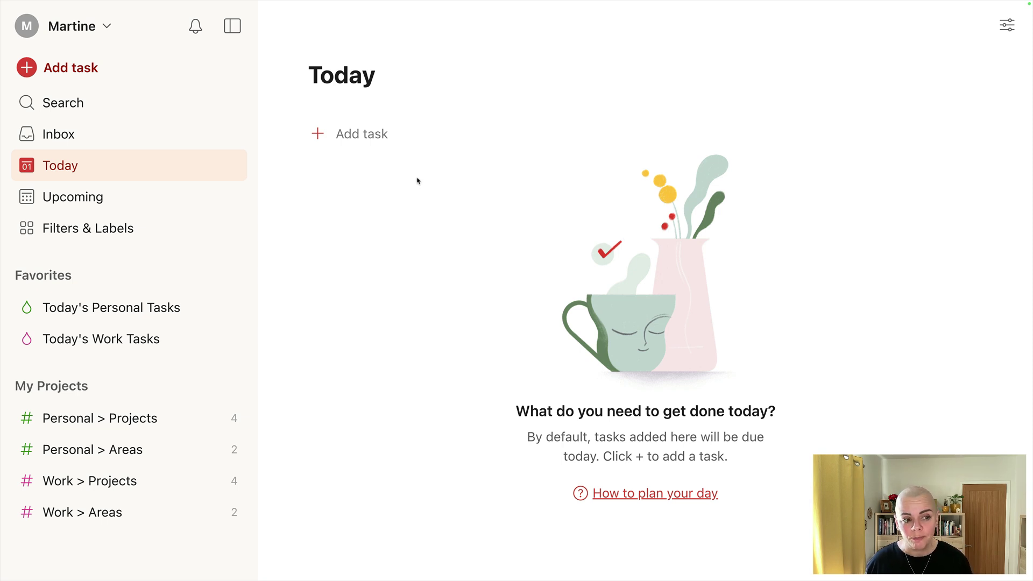
pyautogui.click(129, 231)
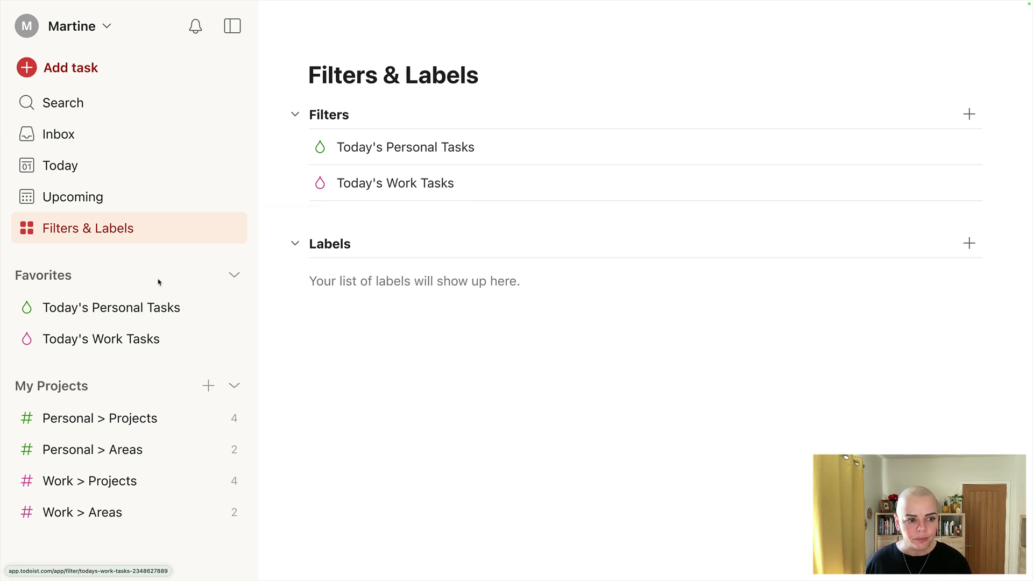
# - Pass through Today's Personal Tasks to the Personal > Projects board and open 'What are Projects?'
pyautogui.click(162, 308)
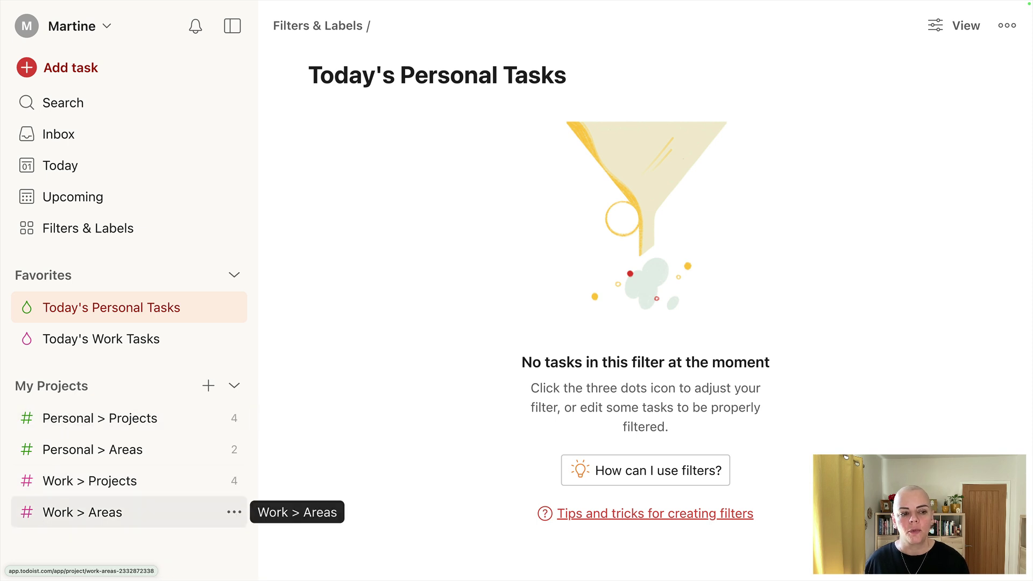
pyautogui.click(130, 421)
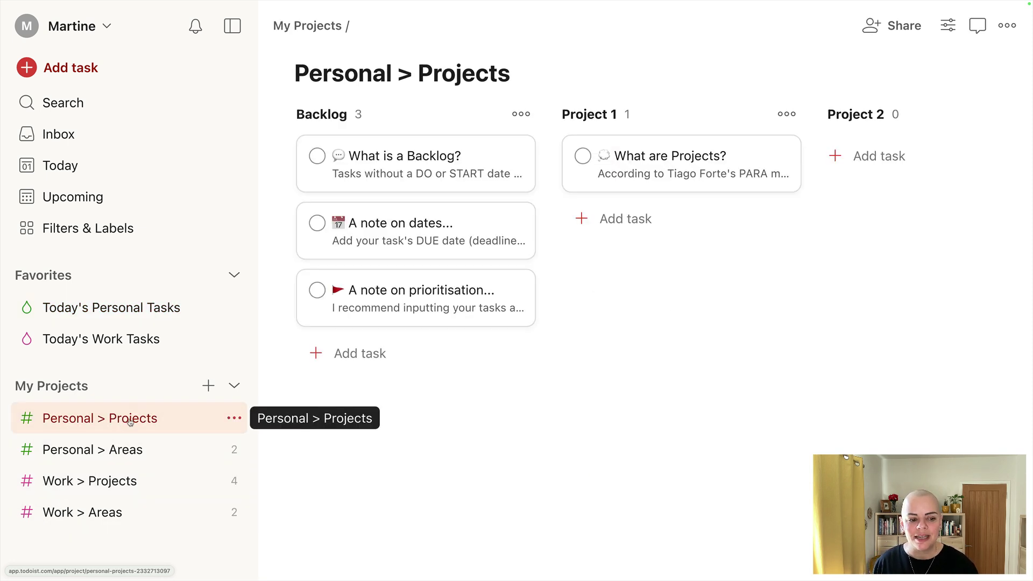
pyautogui.click(653, 169)
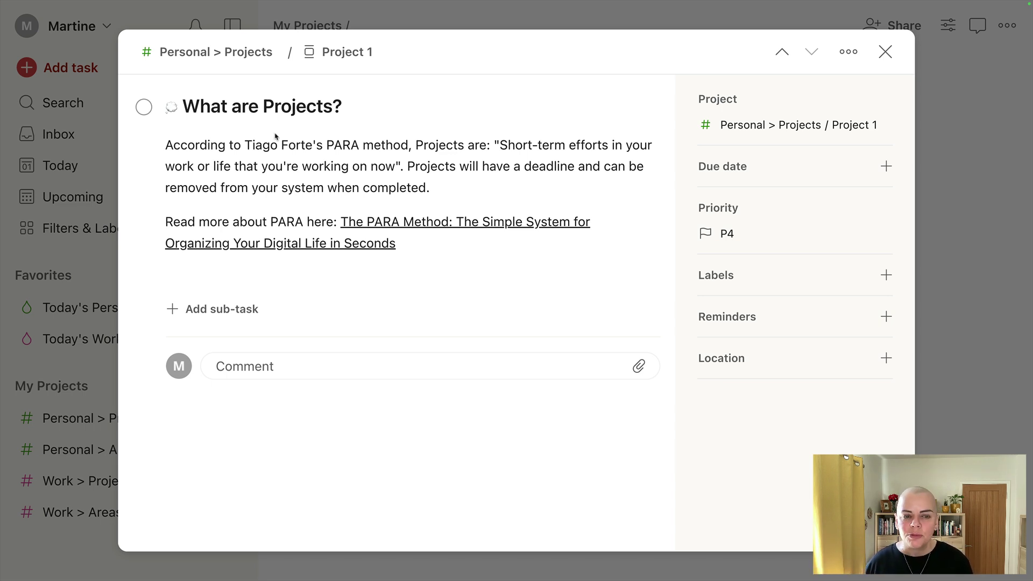
pyautogui.click(886, 52)
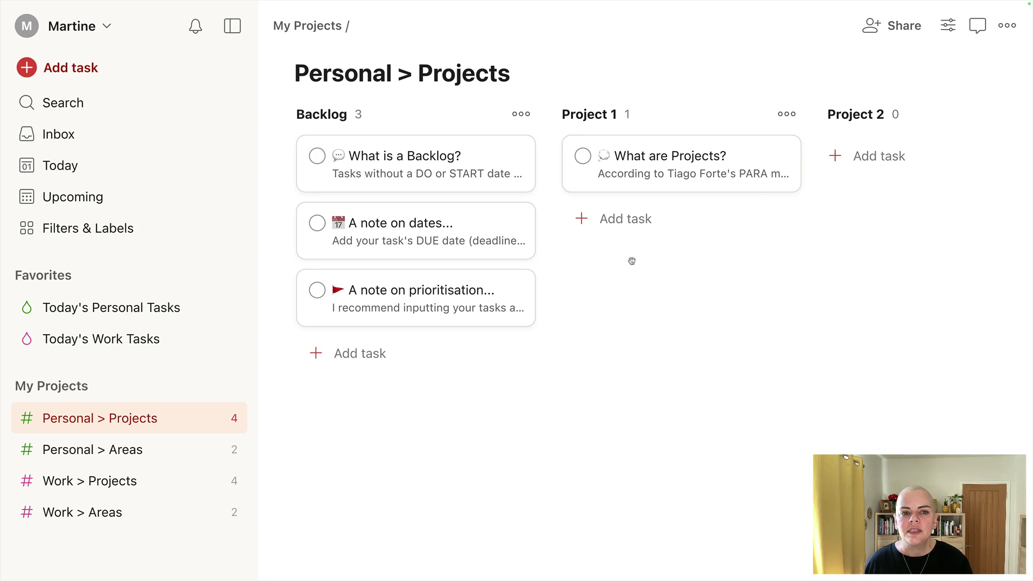
pyautogui.hscroll(2, 592, 154)
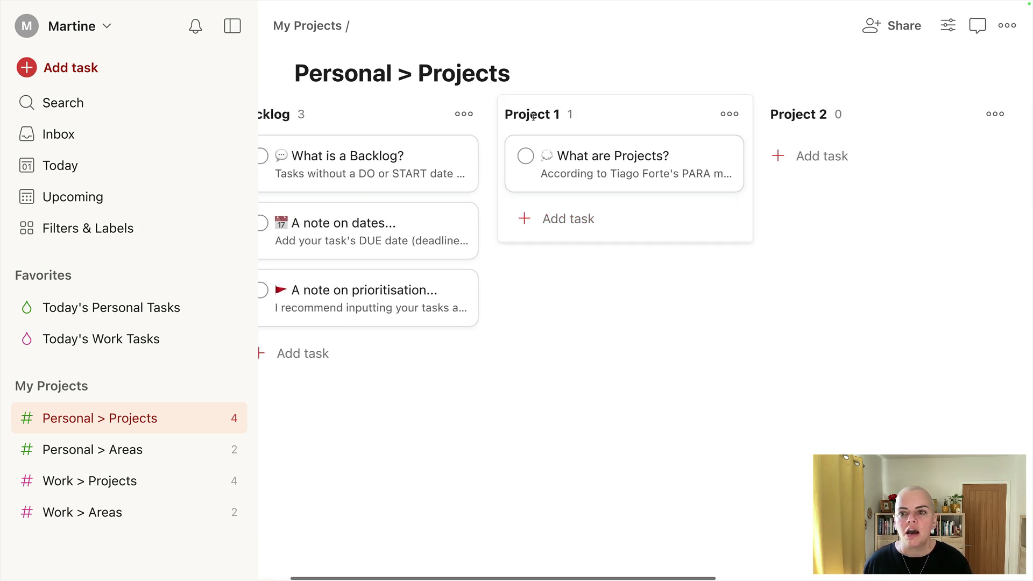
pyautogui.hscroll(6, 710, 113)
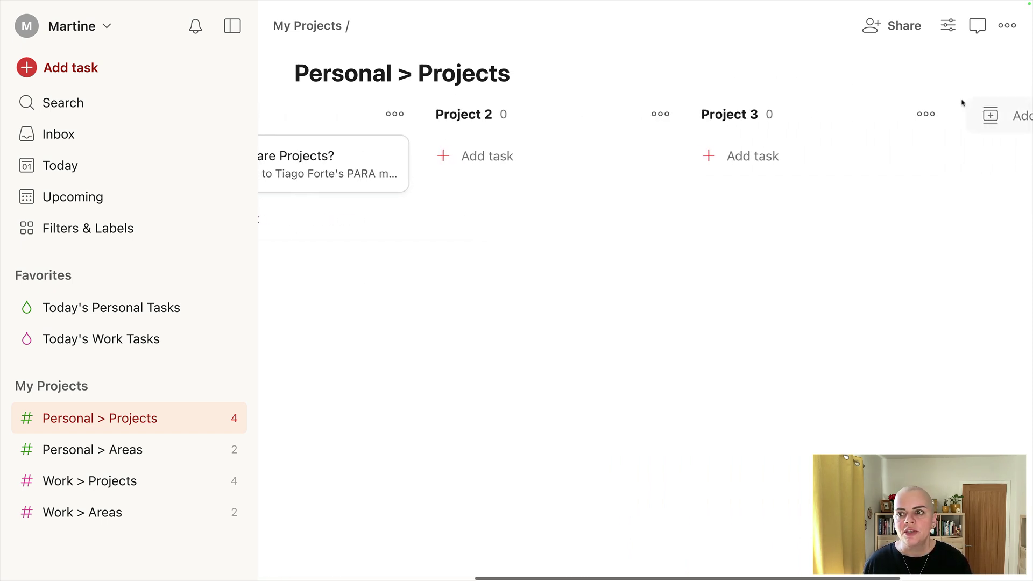
pyautogui.hscroll(3, 963, 103)
pyautogui.click(817, 114)
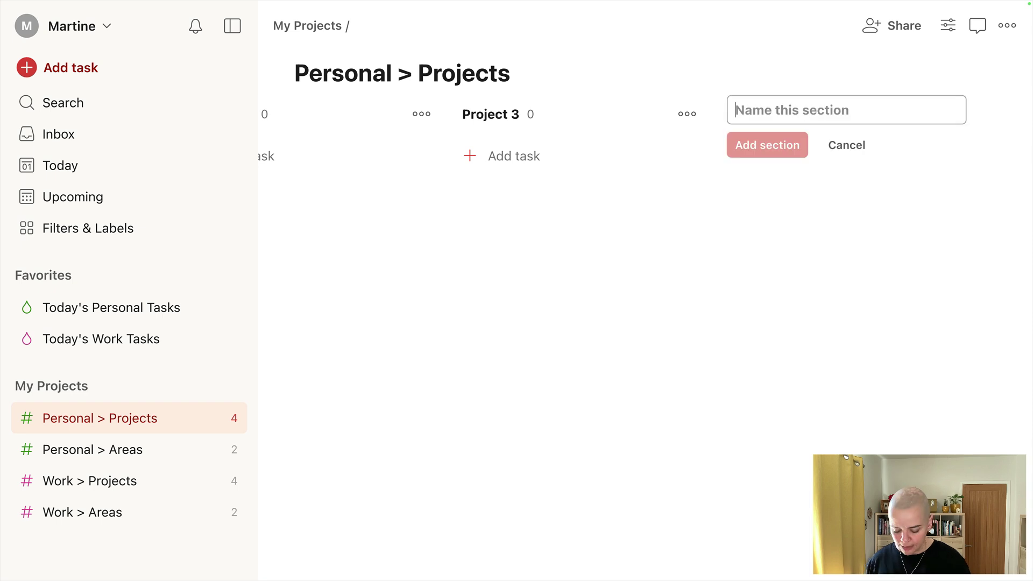
pyautogui.write('Project 4')
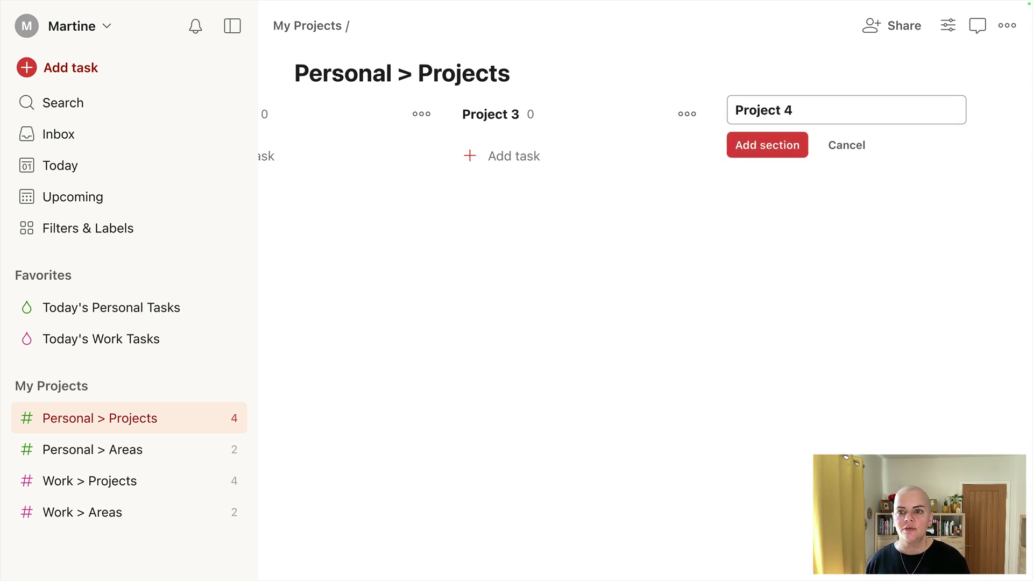
pyautogui.press('Return')
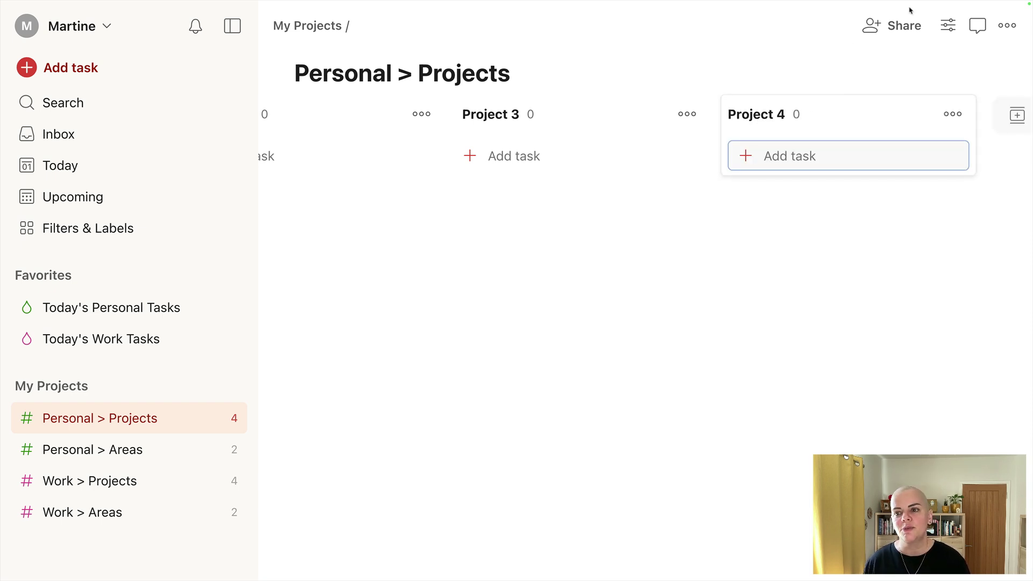
pyautogui.click(953, 114)
pyautogui.click(845, 319)
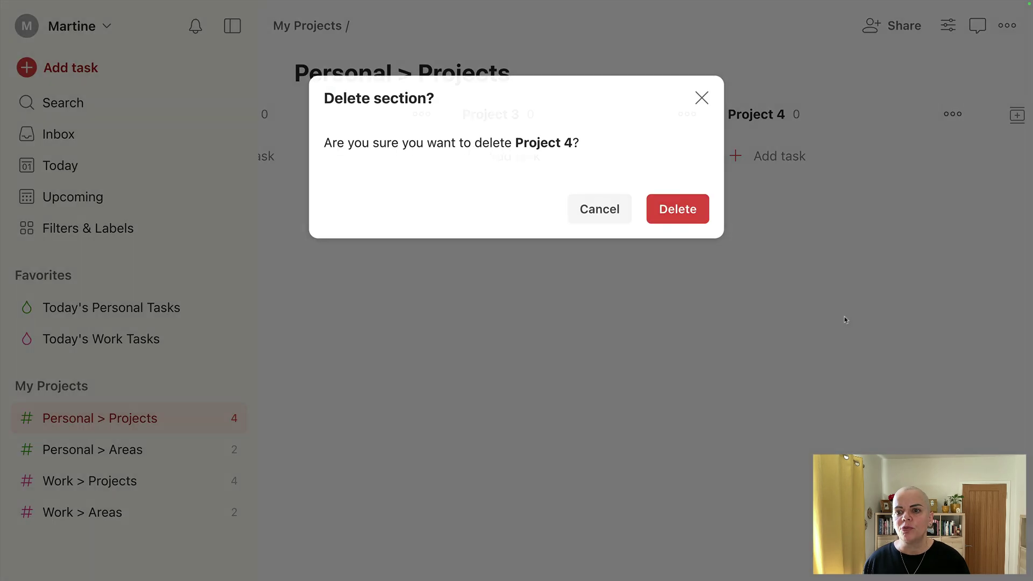
pyautogui.click(676, 210)
pyautogui.hscroll(-6, 671, 211)
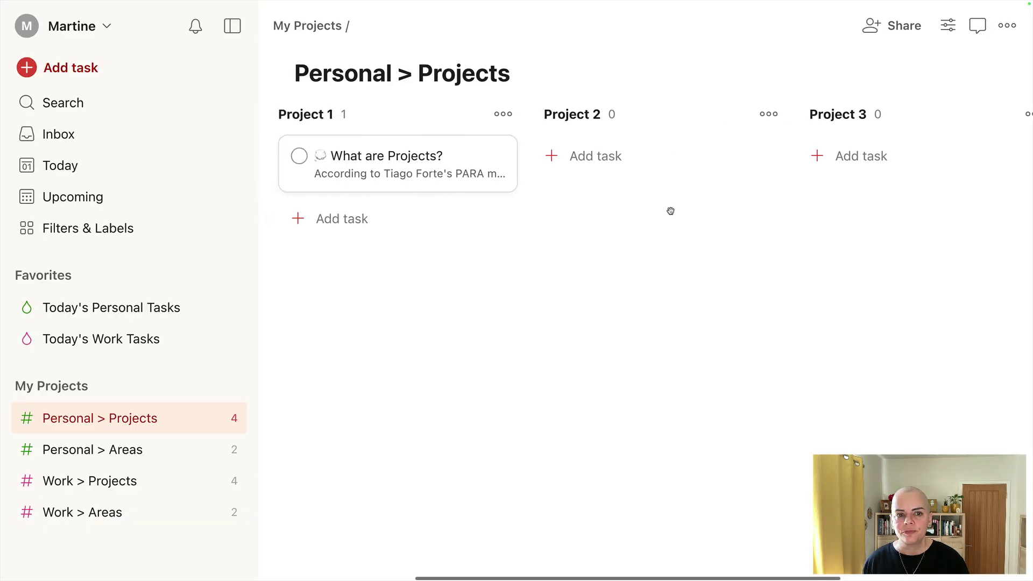
pyautogui.hscroll(-5, 671, 211)
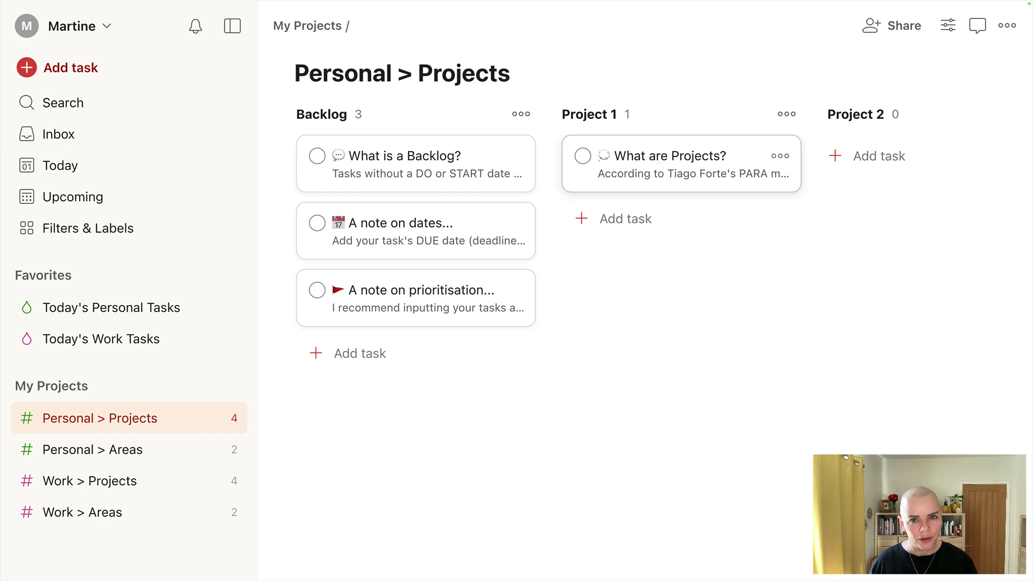
pyautogui.hscroll(5, 771, 197)
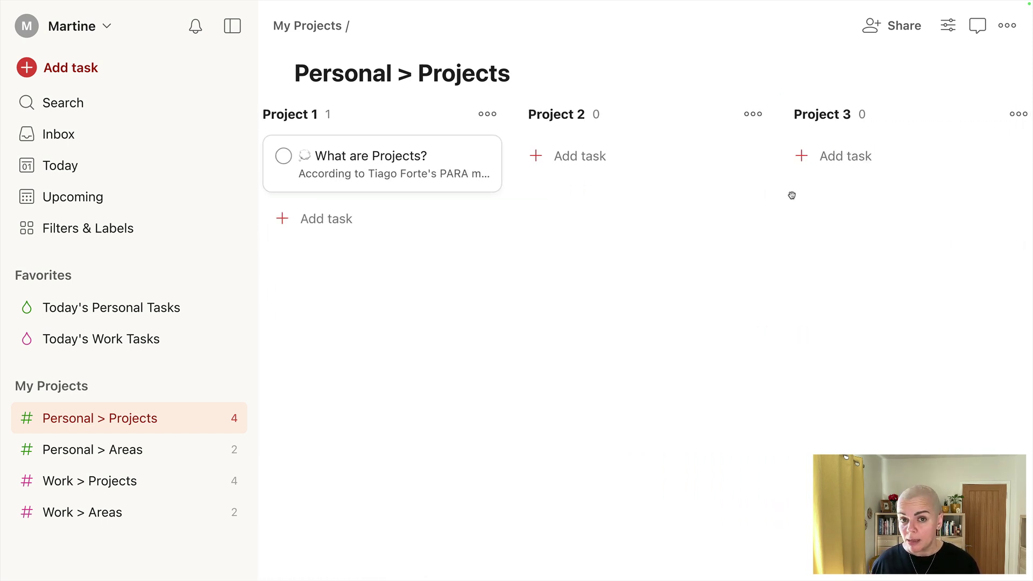
pyautogui.hscroll(-2, 792, 195)
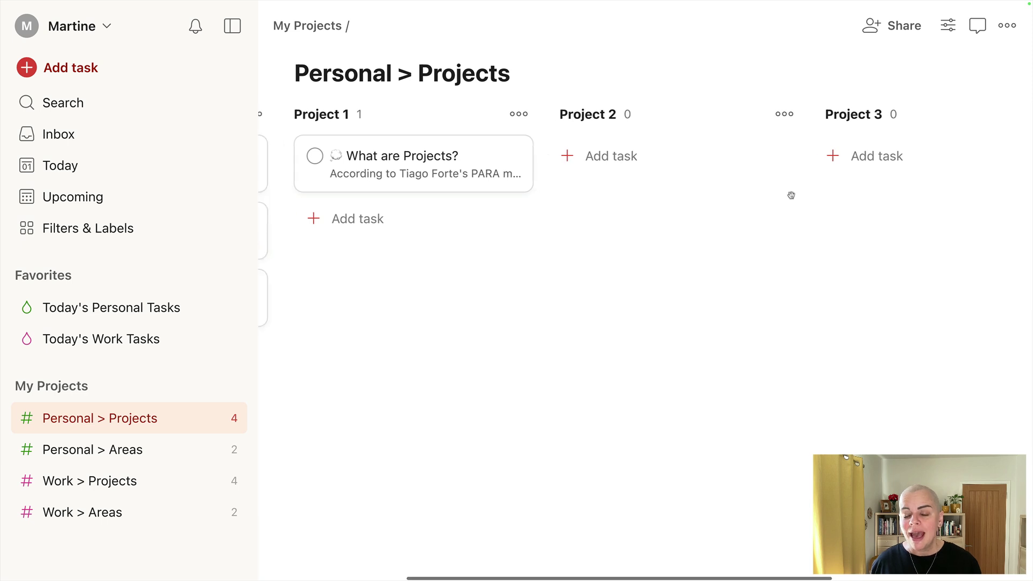
pyautogui.hscroll(-5, 791, 196)
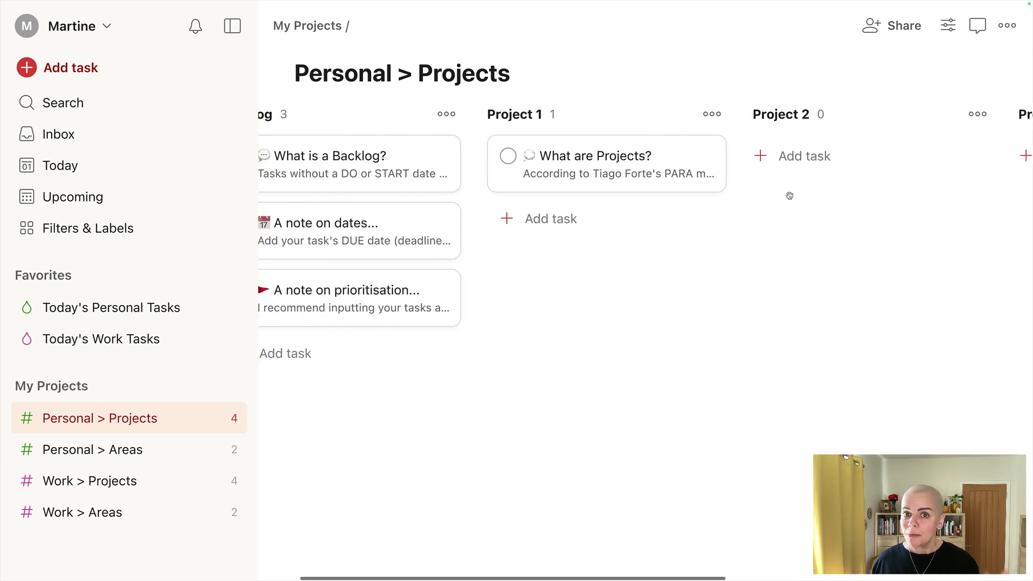
pyautogui.hscroll(-3, 789, 196)
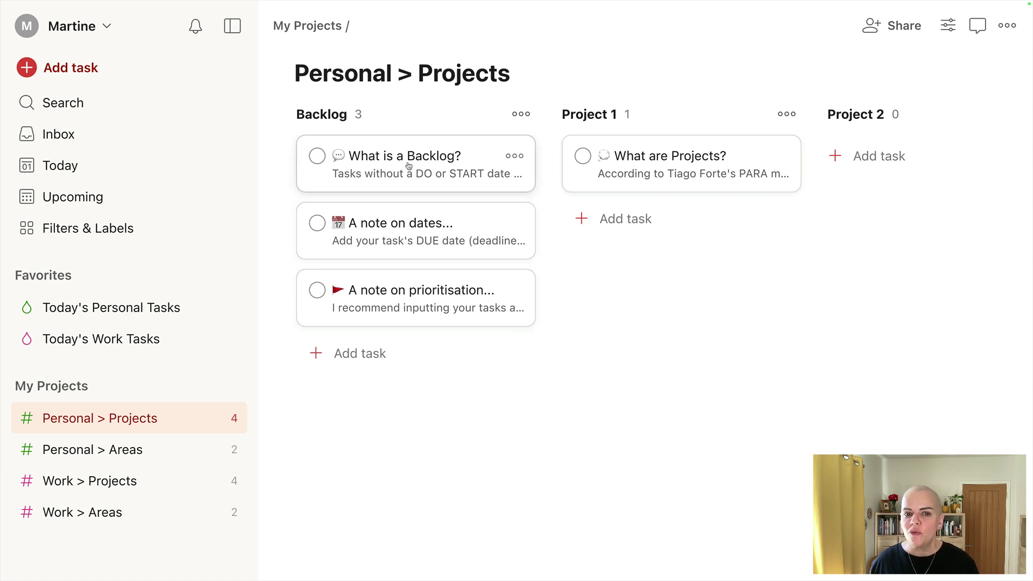
# - Open 'A note on dates...' and highlight the word DUE in its description without editing it
pyautogui.click(404, 223)
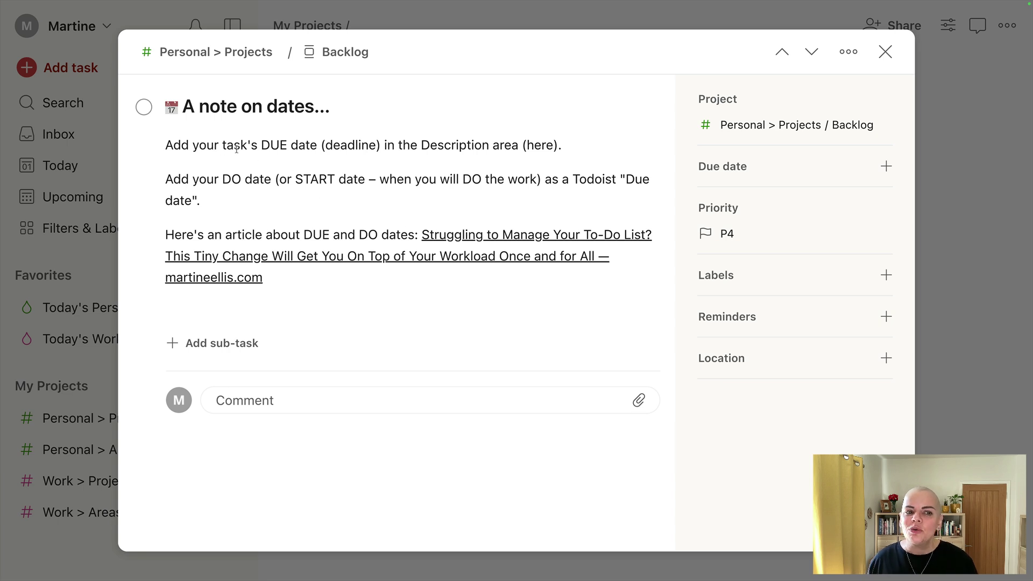
pyautogui.click(277, 145)
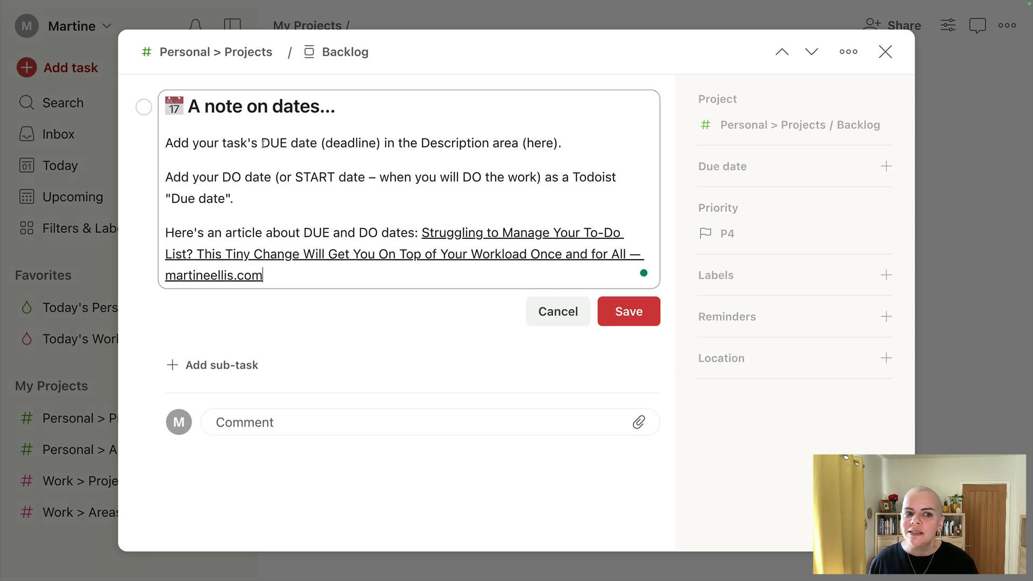
pyautogui.moveTo(262, 143); pyautogui.dragTo(286, 144)
pyautogui.click(351, 146)
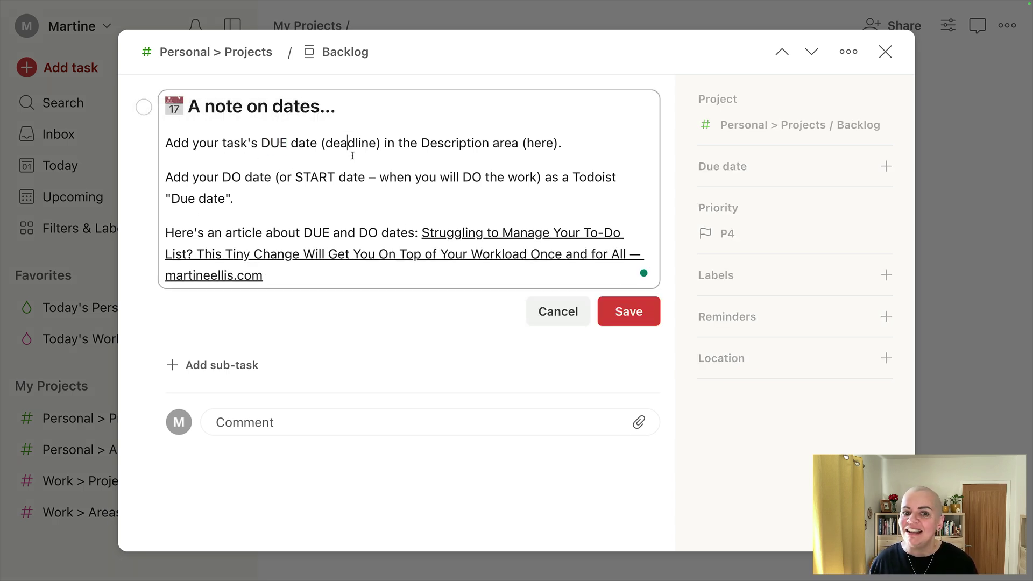
pyautogui.click(548, 312)
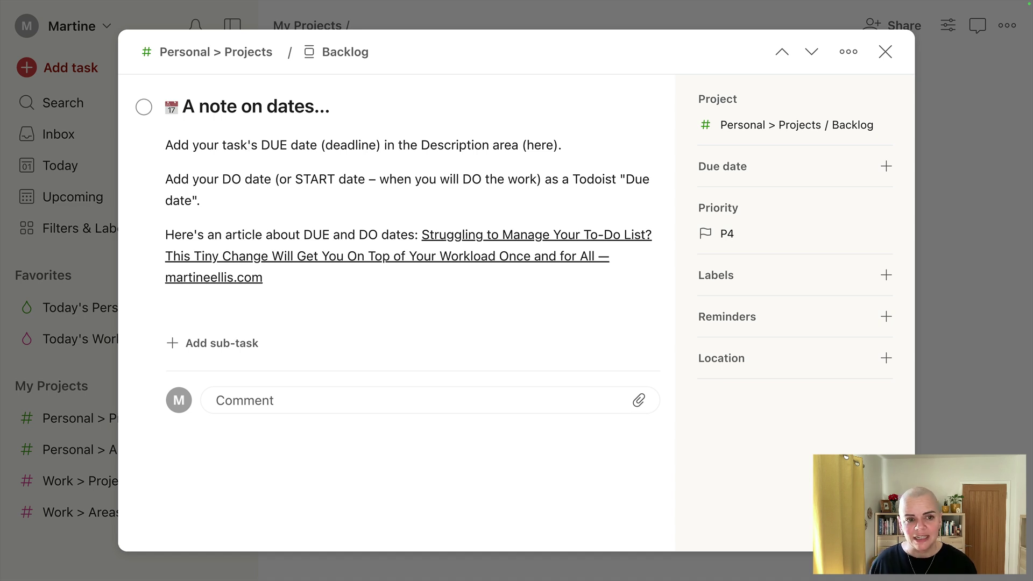
# - Leave 'A note on dates...' with no due date and open 'A note on prioritisation...'
pyautogui.click(732, 167)
pyautogui.click(424, 316)
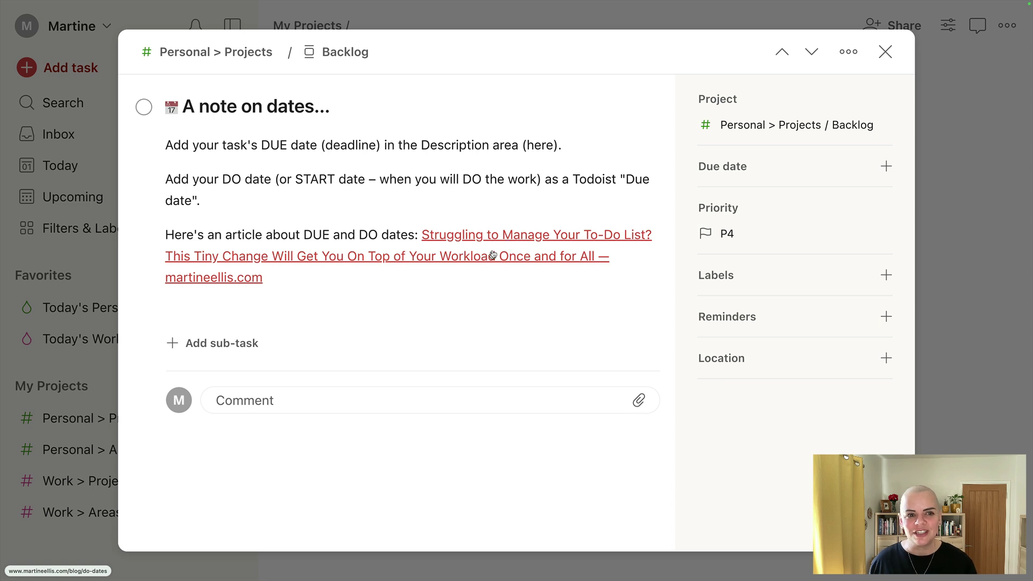
pyautogui.click(889, 58)
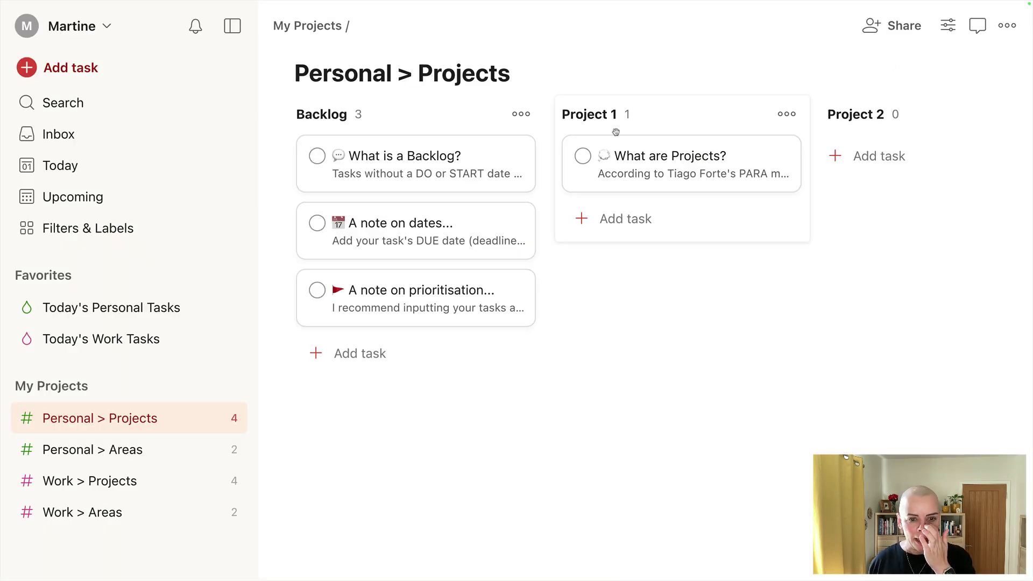
pyautogui.click(466, 288)
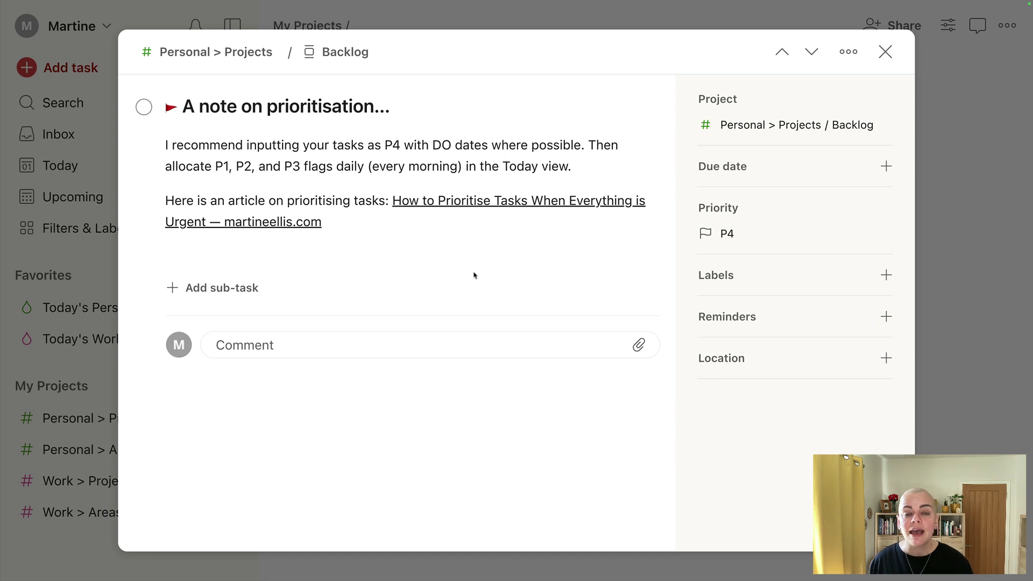
# - Review the prioritisation note's priority levels, keep it at P4, and close the note
pyautogui.click(777, 233)
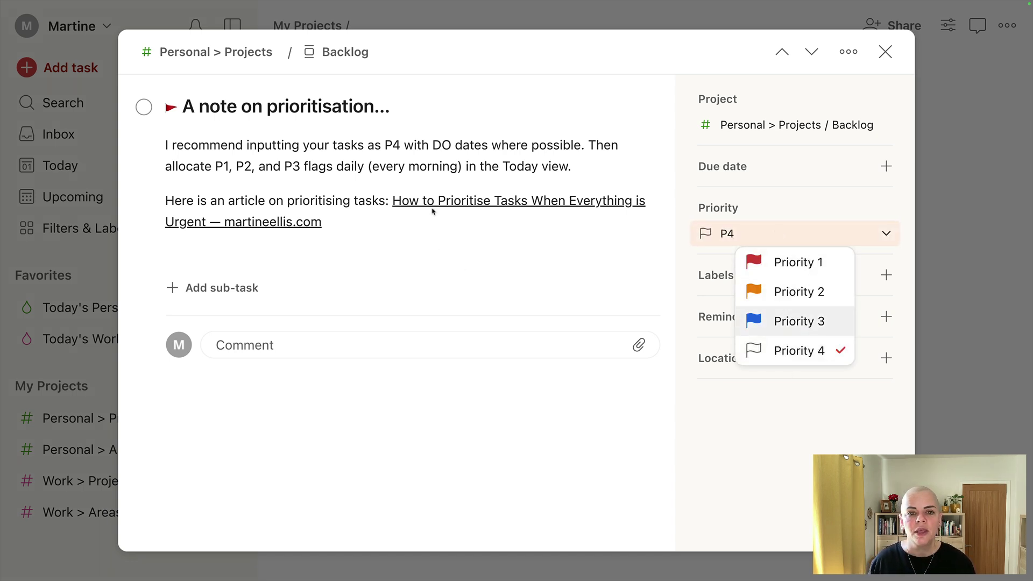
pyautogui.press('Escape')
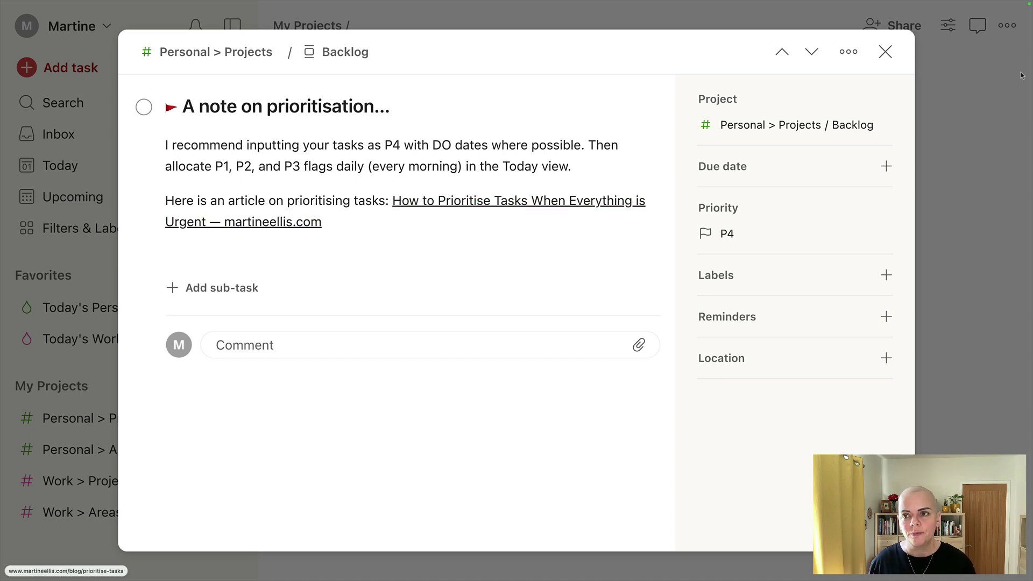
pyautogui.click(952, 90)
# - Switch from Personal > Projects to Personal > Areas and scroll across its Backlog, House and Pets columns
pyautogui.hscroll(6, 917, 204)
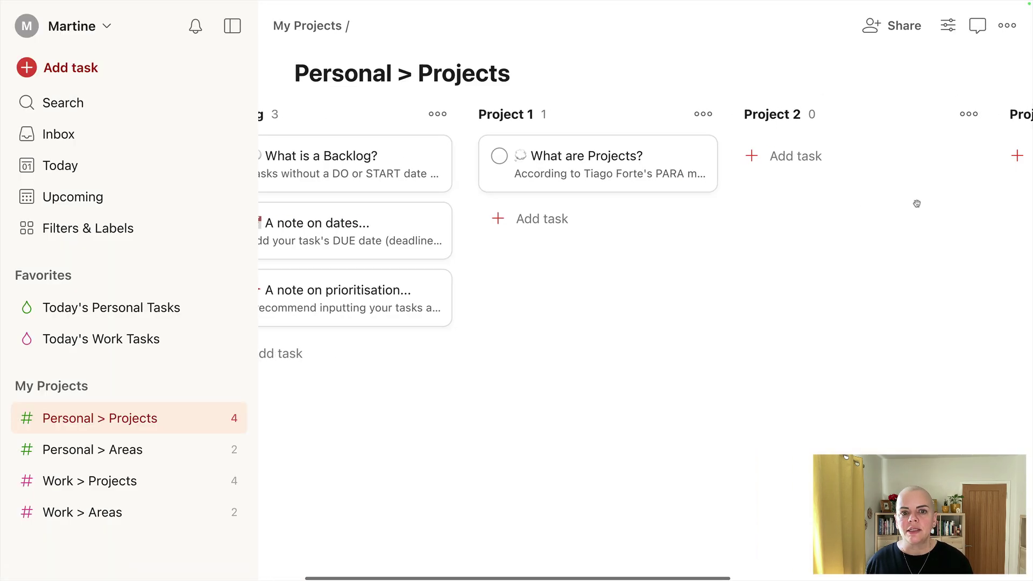
pyautogui.hscroll(-2, 917, 203)
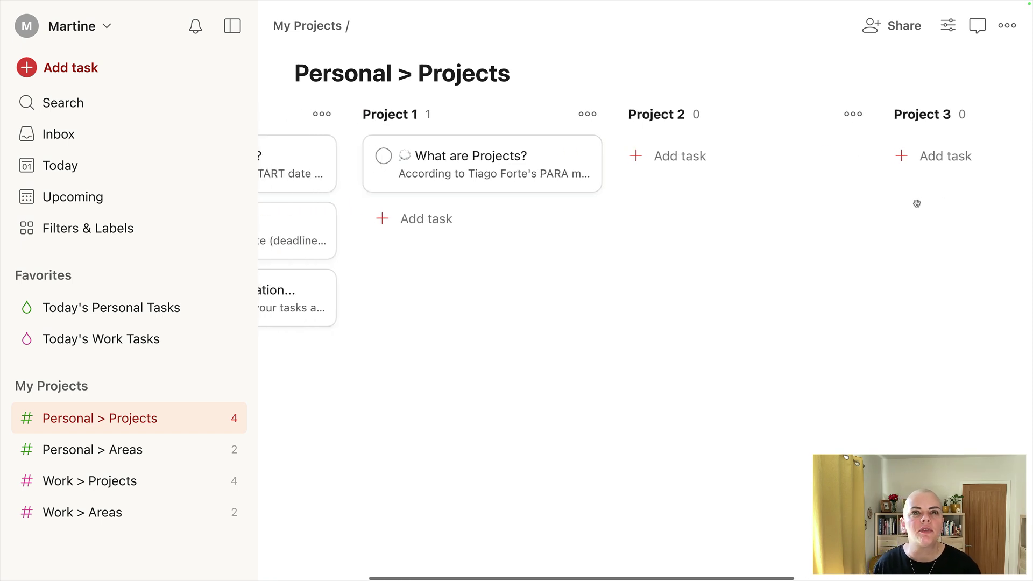
pyautogui.hscroll(-5, 916, 204)
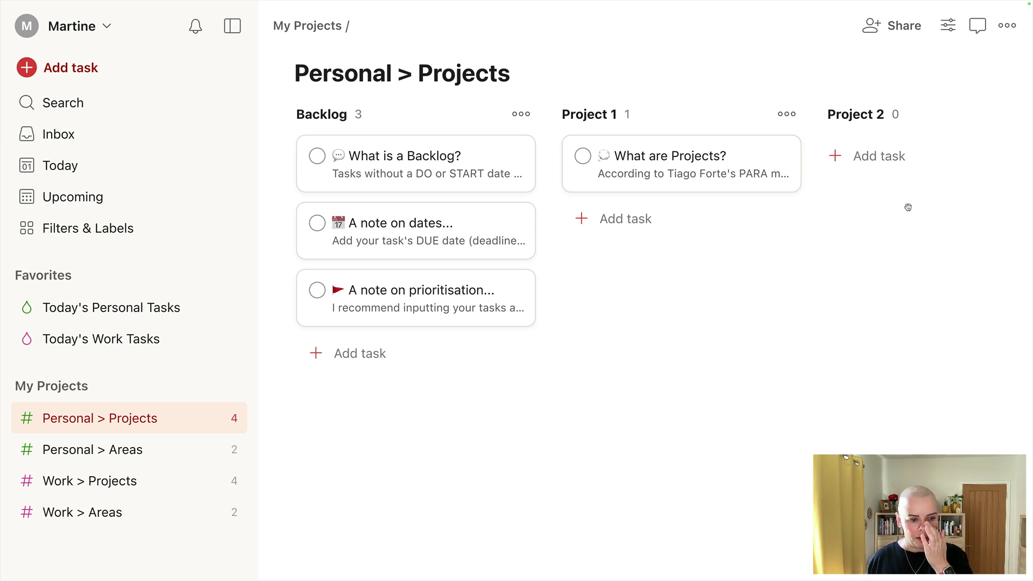
pyautogui.click(122, 455)
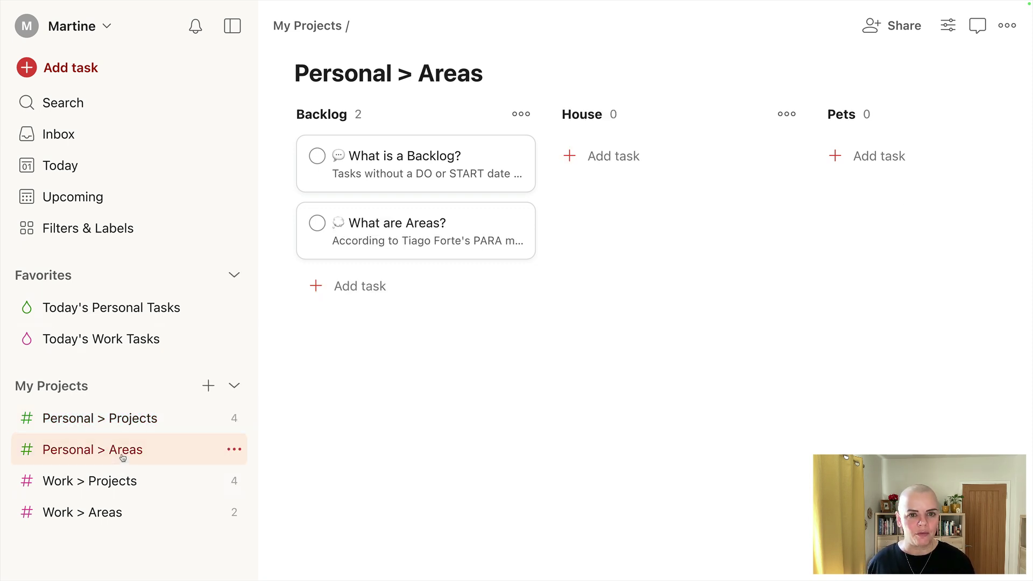
pyautogui.hscroll(3, 671, 184)
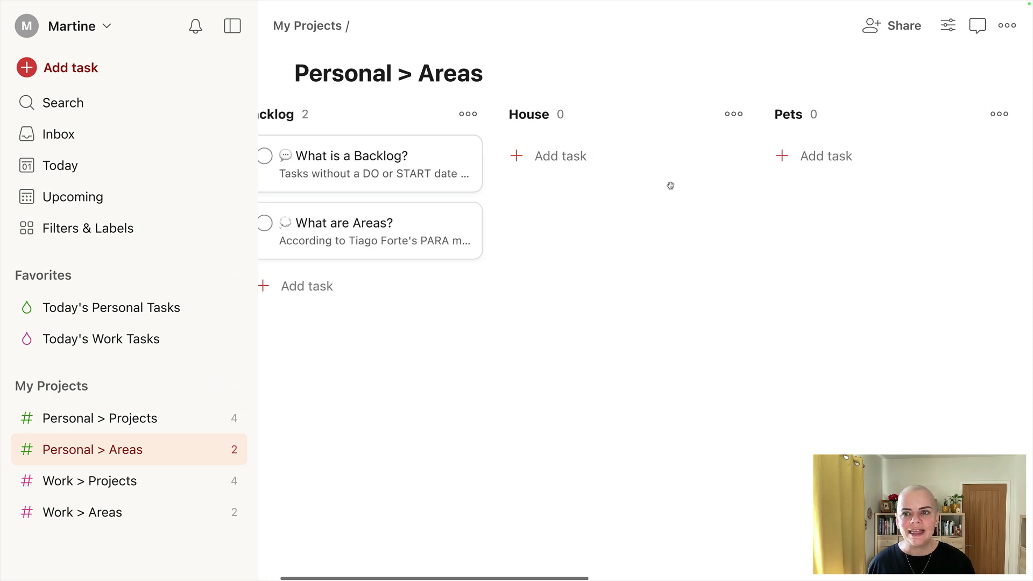
pyautogui.hscroll(8, 671, 184)
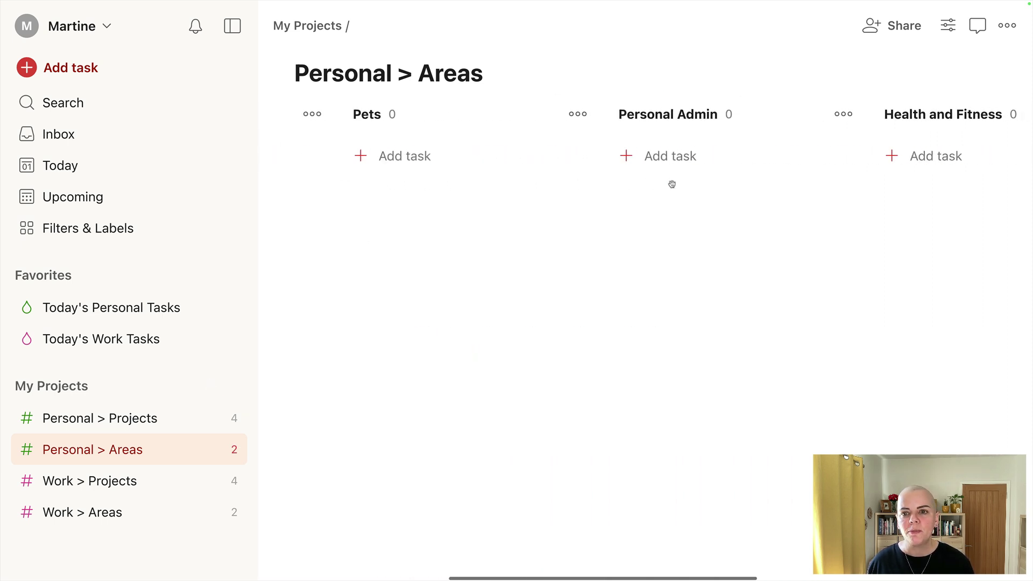
pyautogui.hscroll(-10, 672, 184)
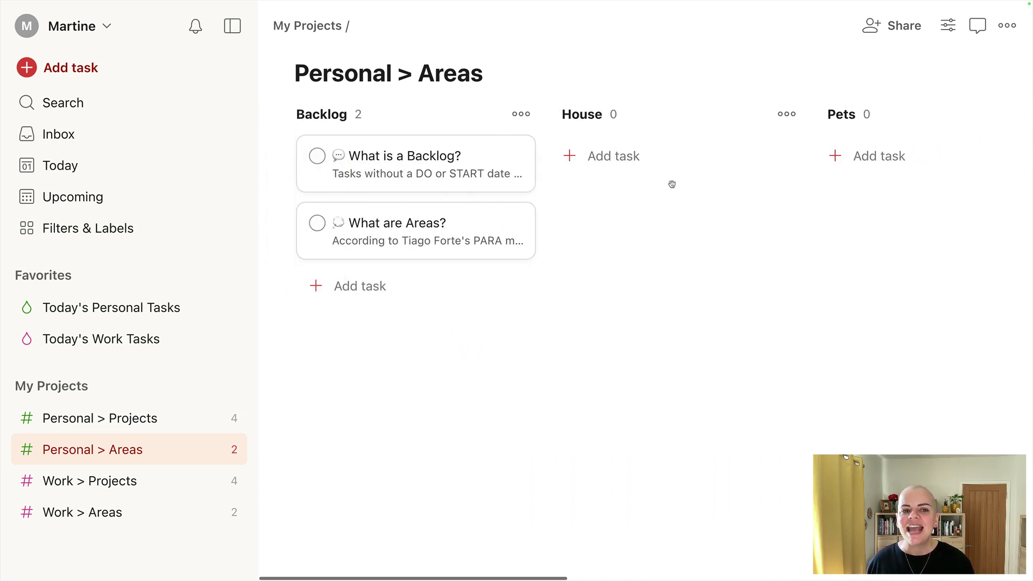
pyautogui.click(411, 220)
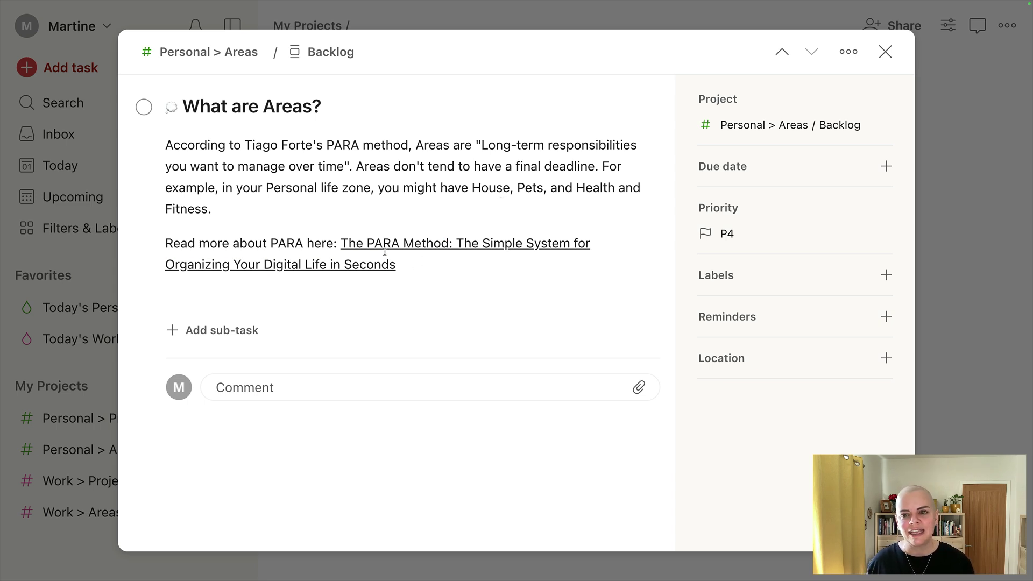
pyautogui.click(998, 75)
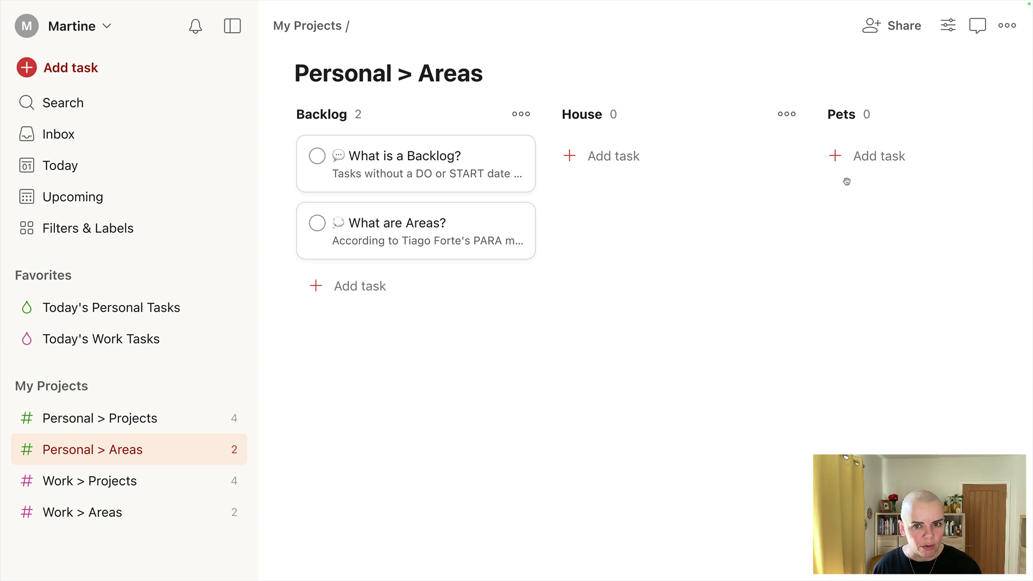
pyautogui.click(166, 424)
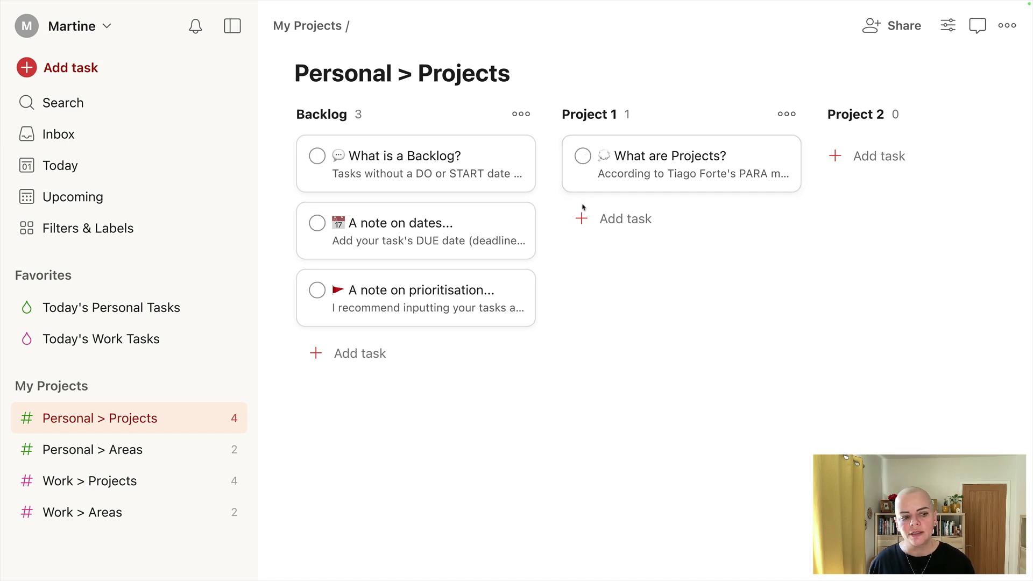
# - Return to the Personal > Areas board and scroll across its Backlog, House and Pets columns
pyautogui.click(143, 444)
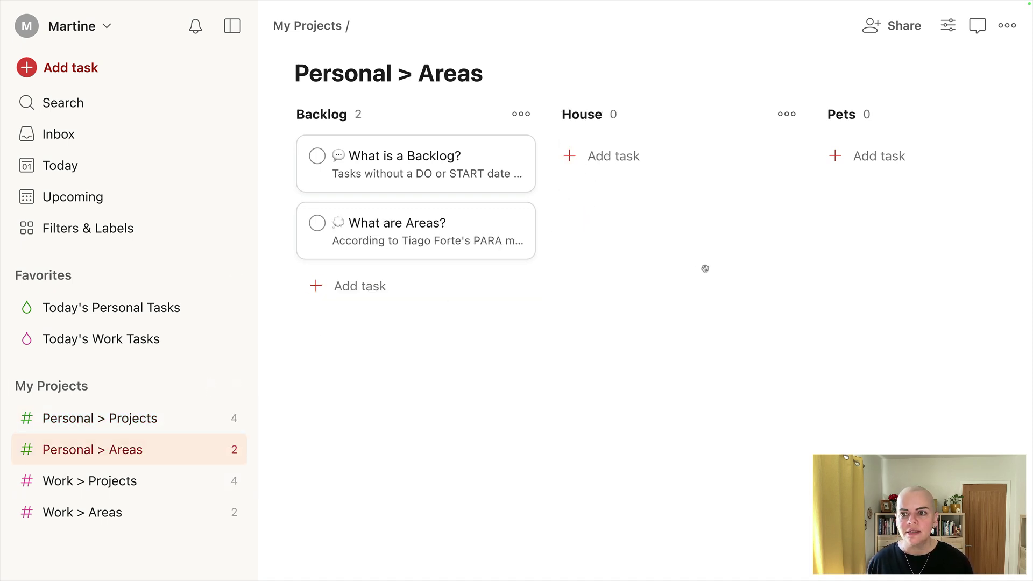
pyautogui.hscroll(7, 705, 272)
pyautogui.hscroll(5, 705, 273)
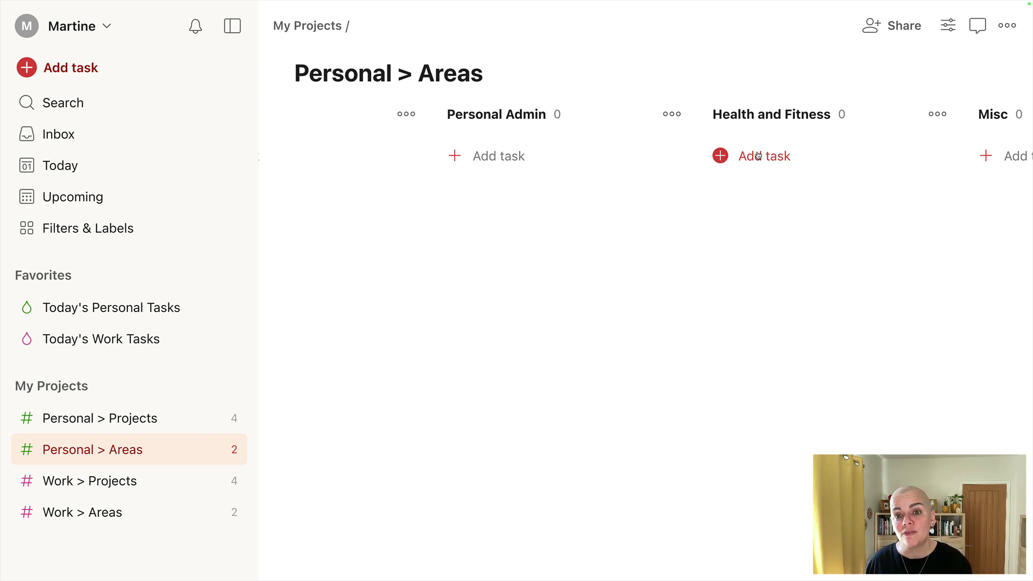
pyautogui.hscroll(-6, 757, 156)
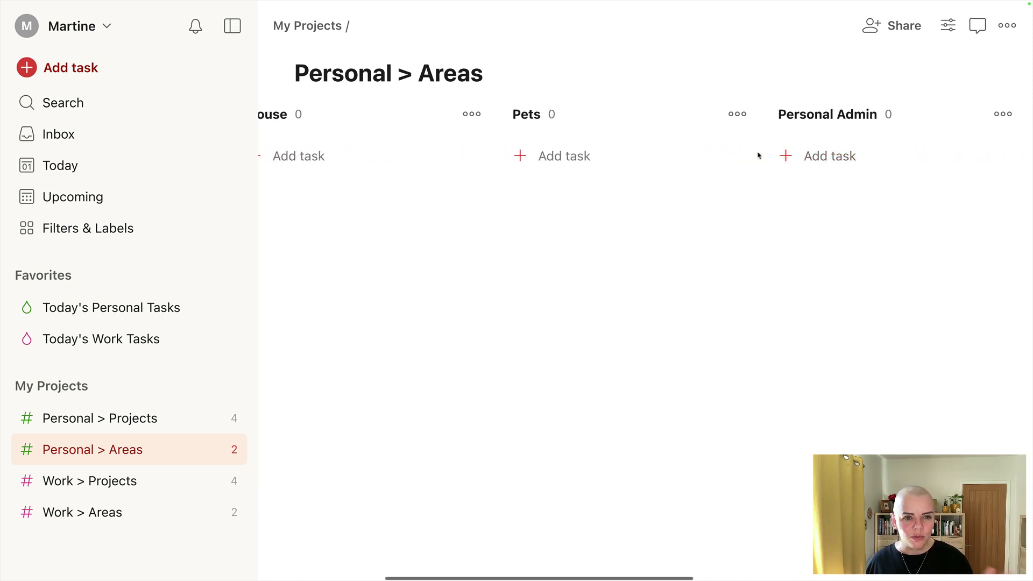
pyautogui.hscroll(-6, 758, 156)
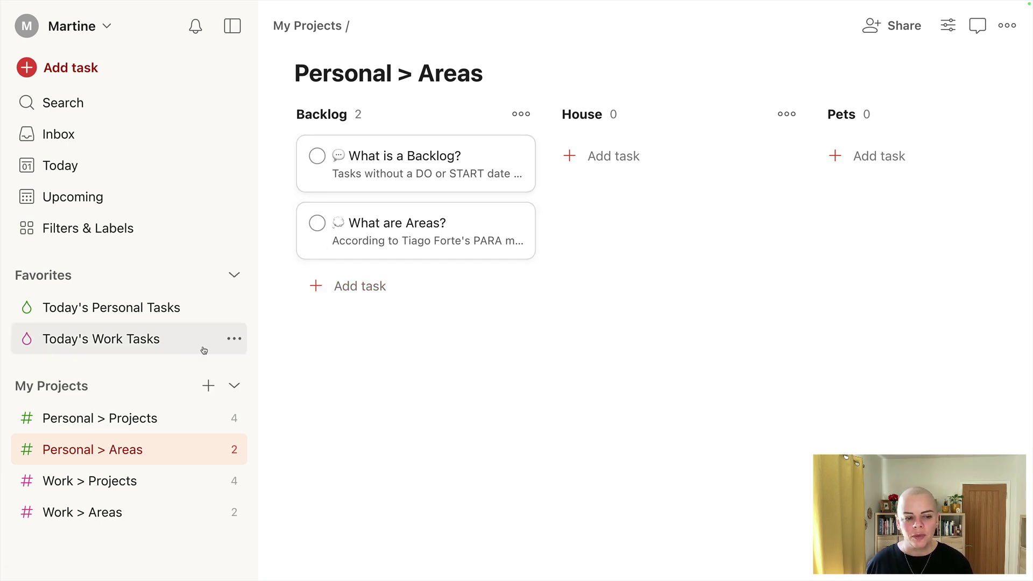
pyautogui.click(129, 484)
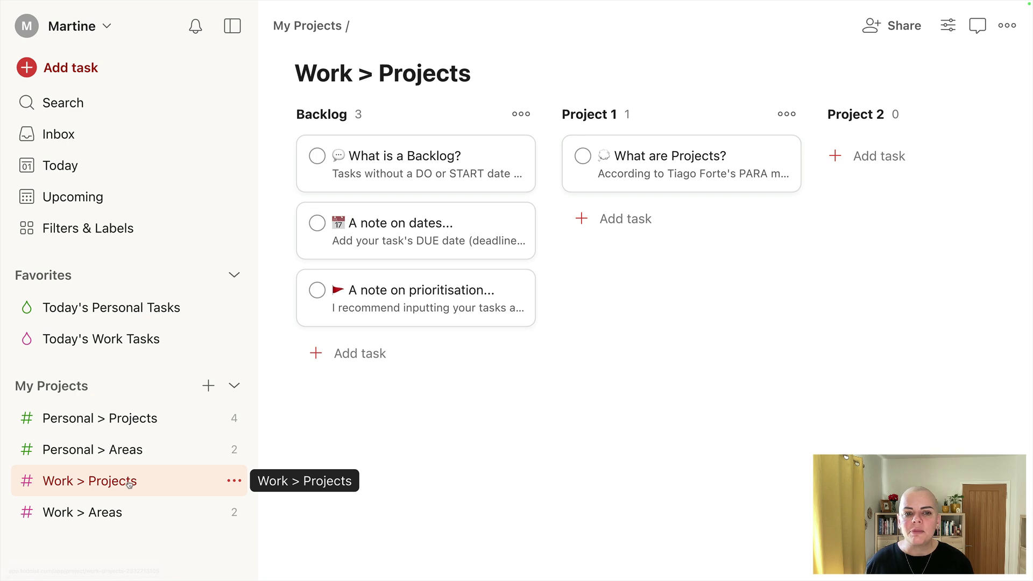
pyautogui.hscroll(1, 646, 348)
pyautogui.hscroll(10, 647, 348)
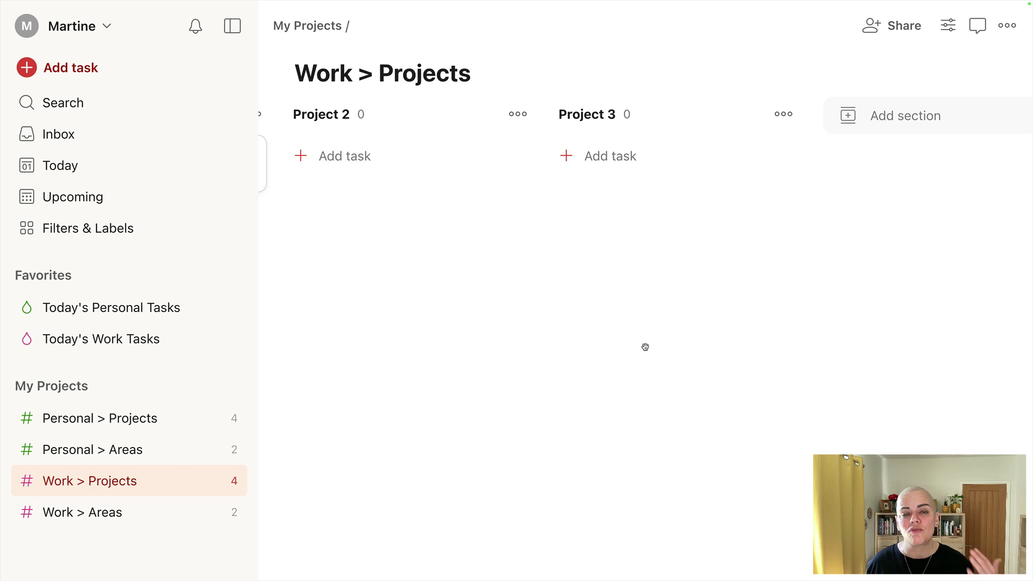
pyautogui.click(104, 518)
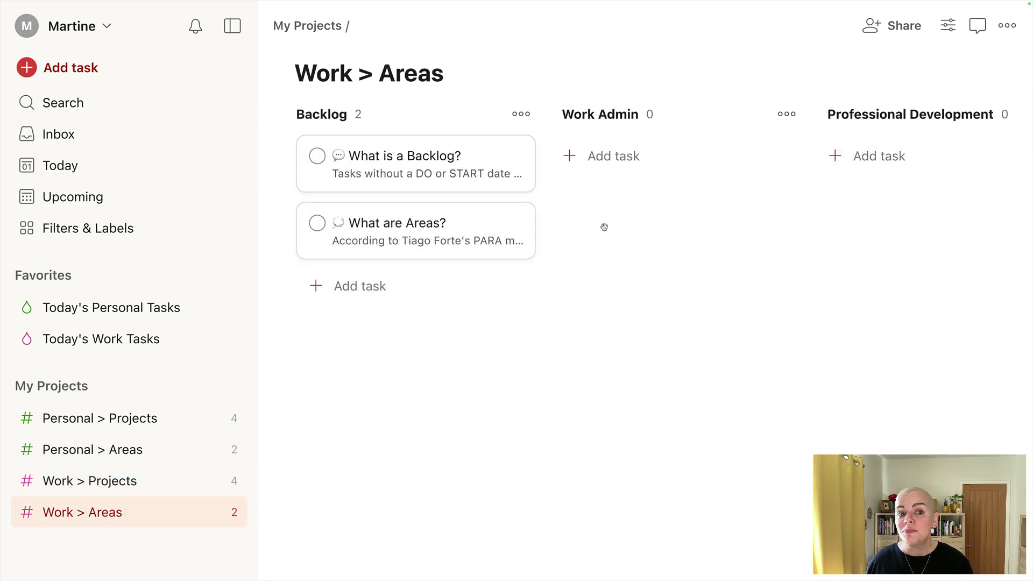
pyautogui.hscroll(2, 605, 227)
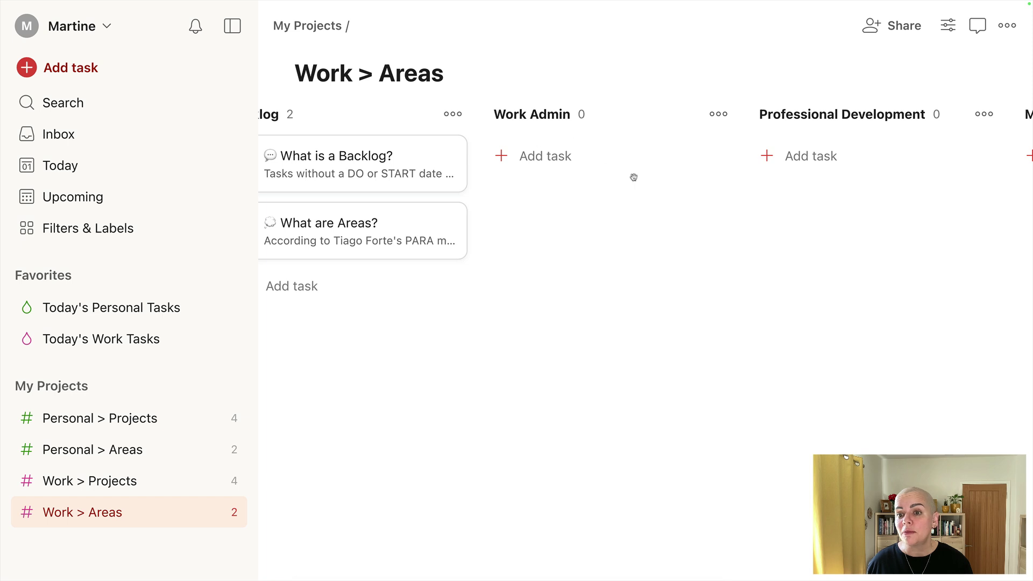
pyautogui.hscroll(4, 632, 176)
pyautogui.hscroll(3, 720, 195)
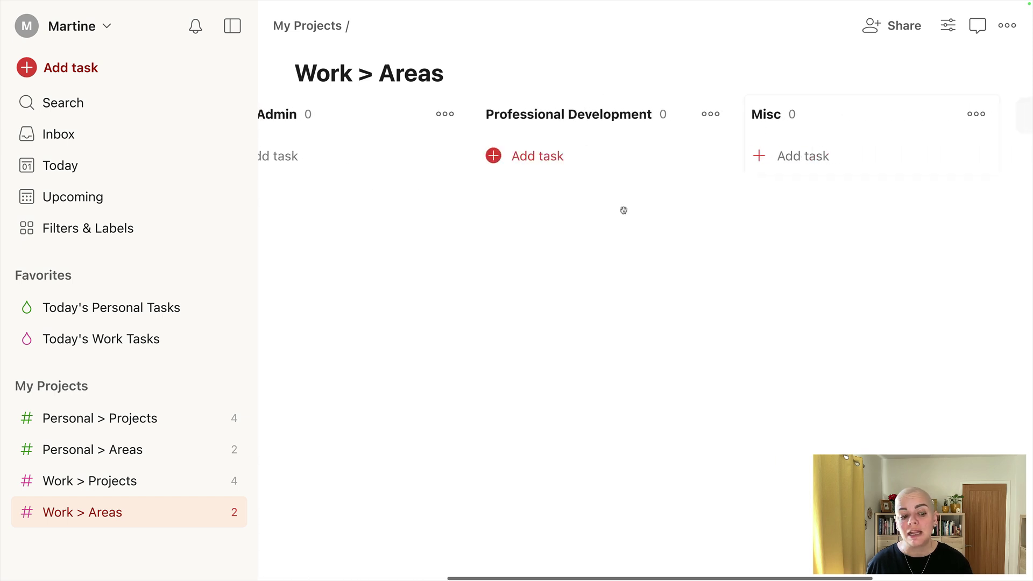
pyautogui.click(94, 480)
pyautogui.hscroll(3, 698, 161)
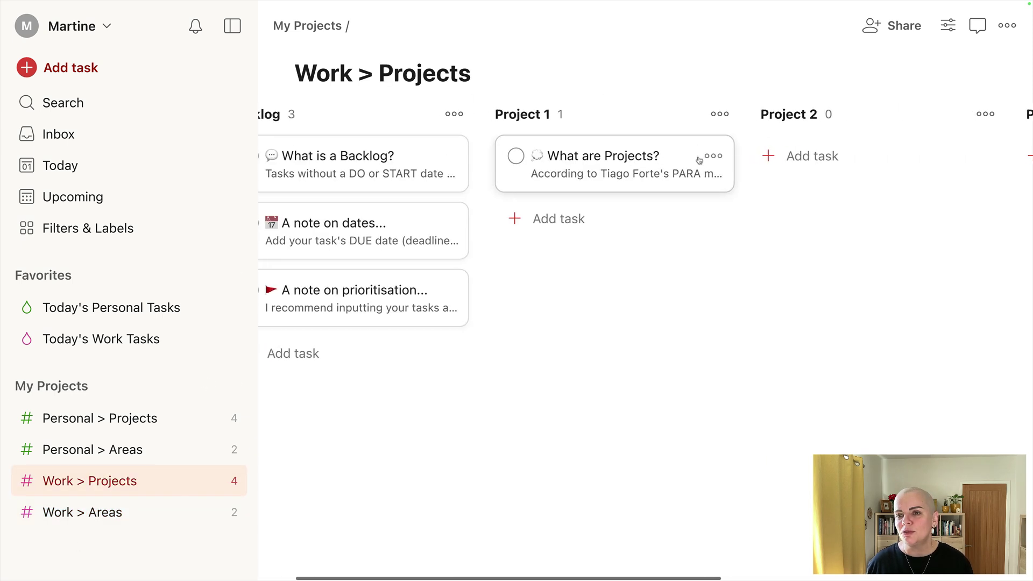
pyautogui.hscroll(5, 699, 161)
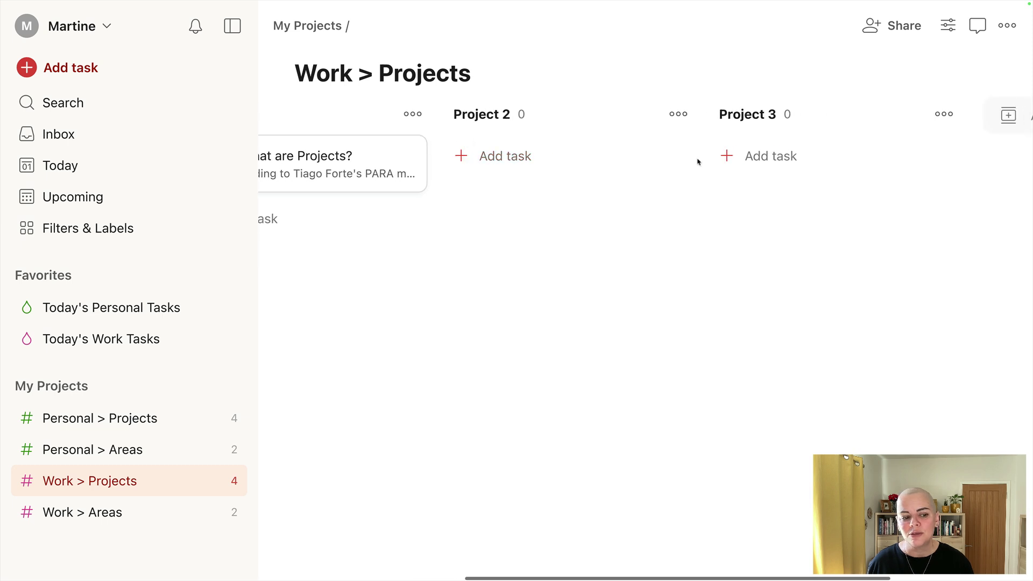
pyautogui.hscroll(-3, 699, 161)
pyautogui.hscroll(-6, 699, 162)
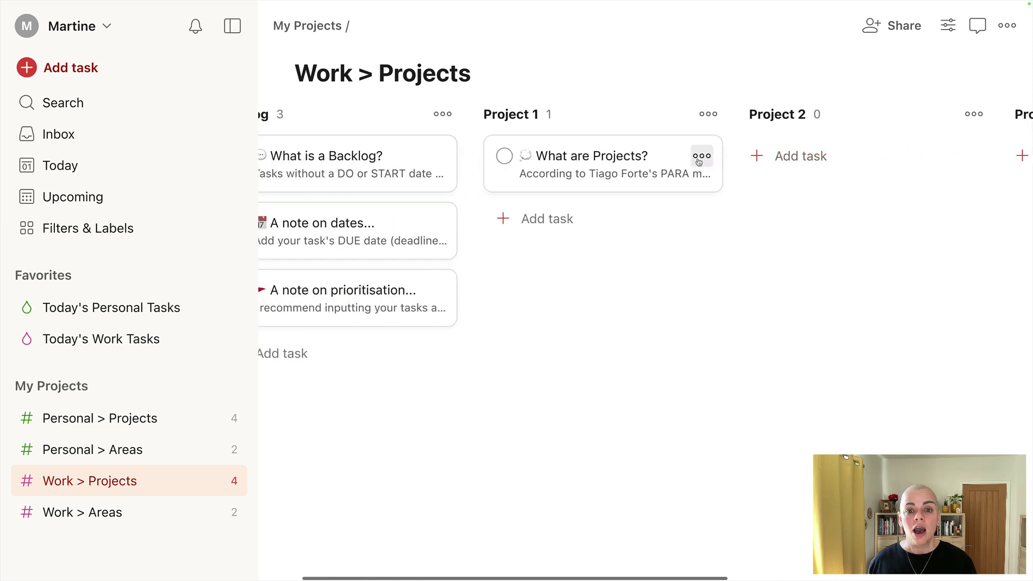